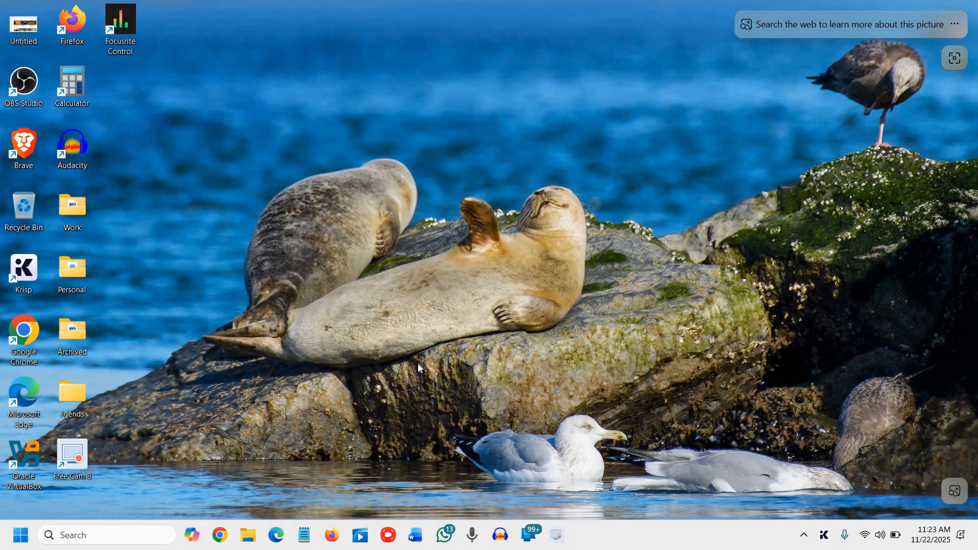
Open Windows Disk Management and maximize its window.
{"action": "right_click", "coordinate": [21, 539]}
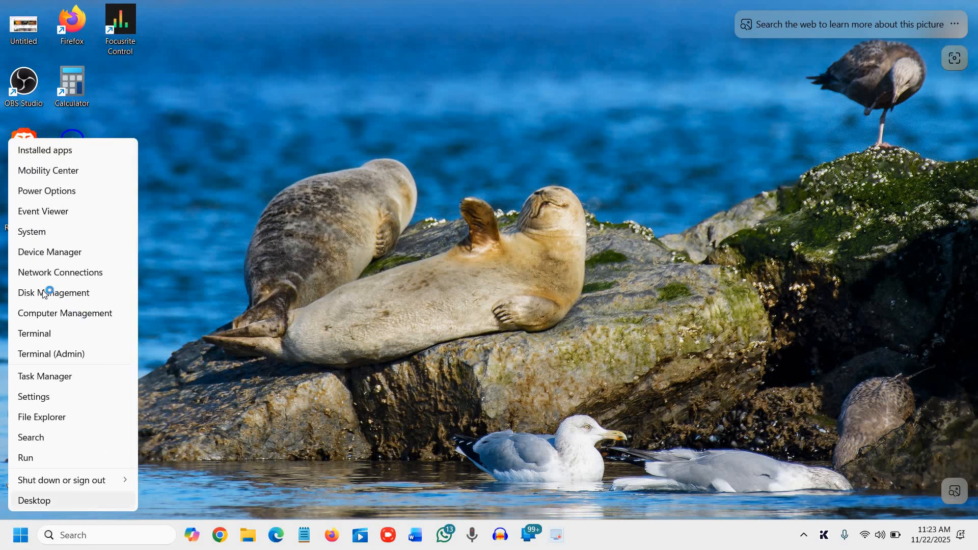
{"action": "left_click", "coordinate": [83, 275]}
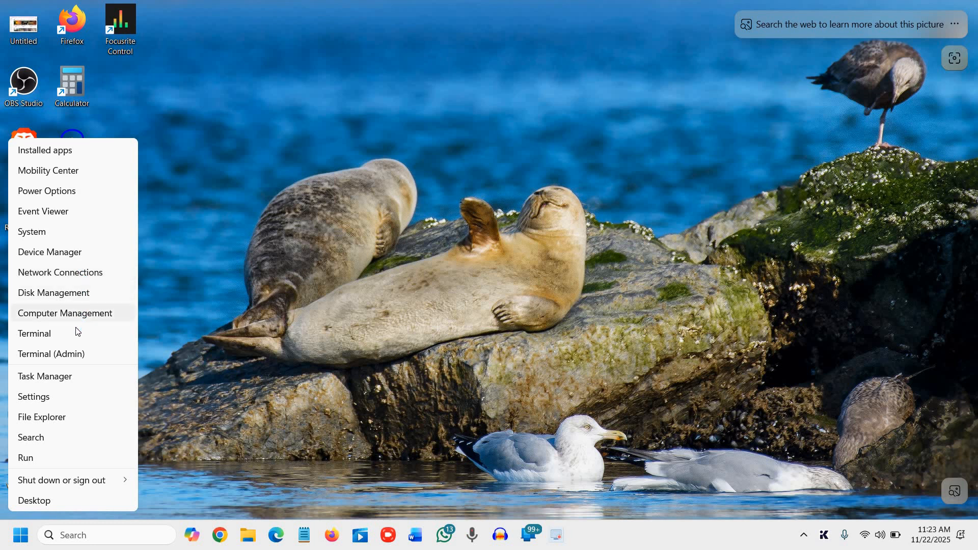
{"action": "left_click", "coordinate": [44, 296]}
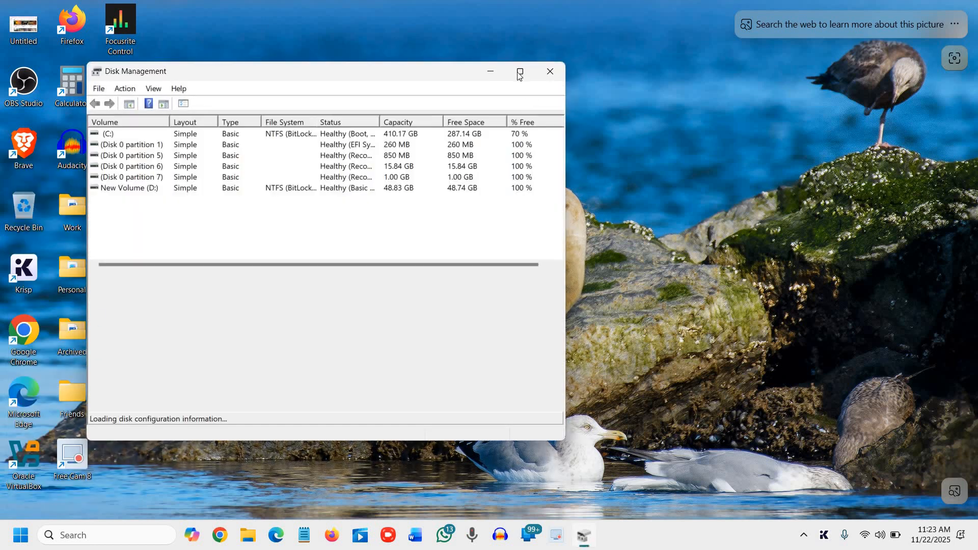
{"action": "left_click", "coordinate": [519, 73]}
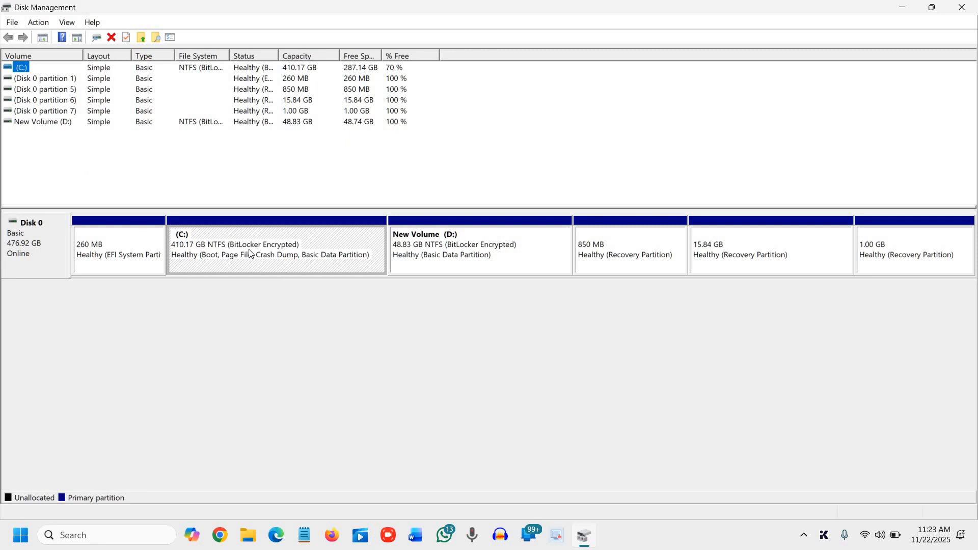
Shrink the C: volume on Disk 0 by 21000 MB.
{"action": "left_click", "coordinate": [503, 258]}
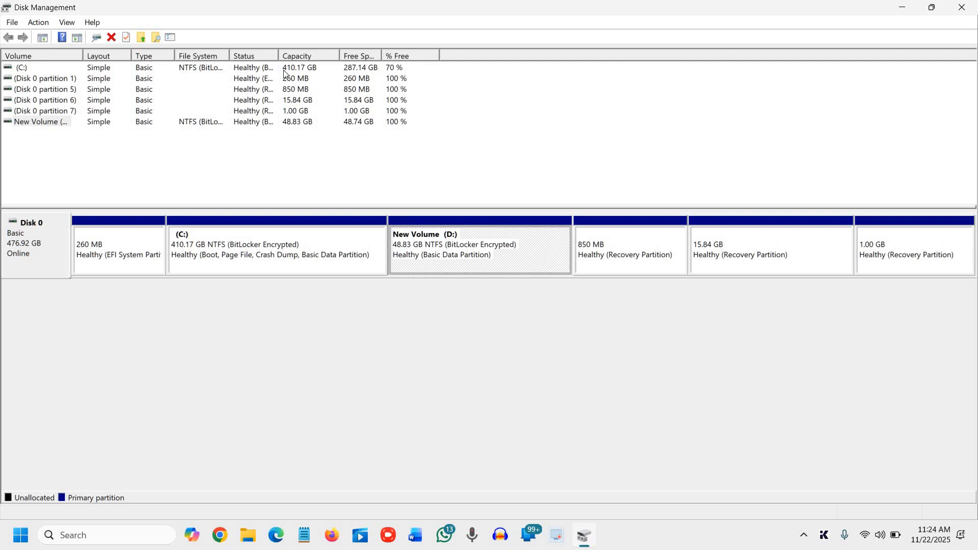
{"action": "left_click", "coordinate": [247, 258]}
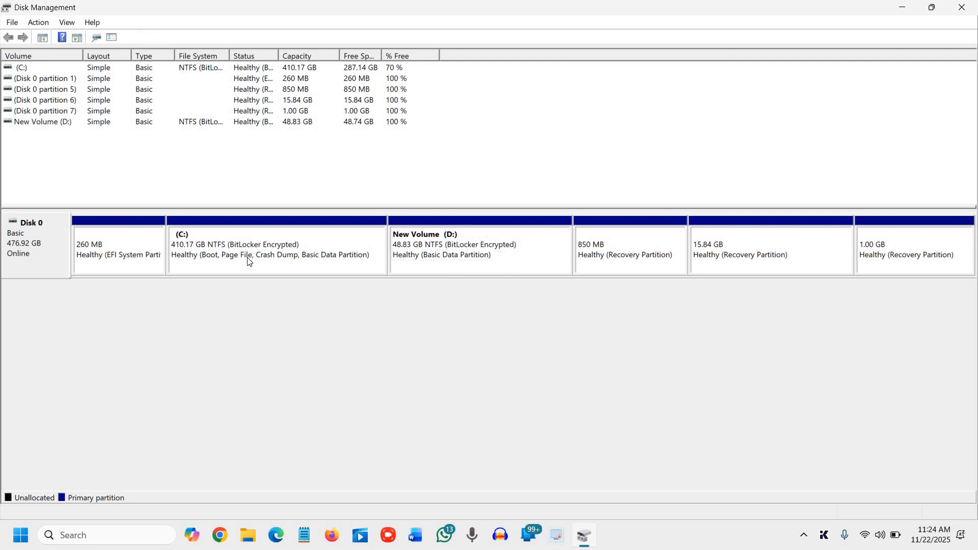
{"action": "left_click", "coordinate": [248, 254]}
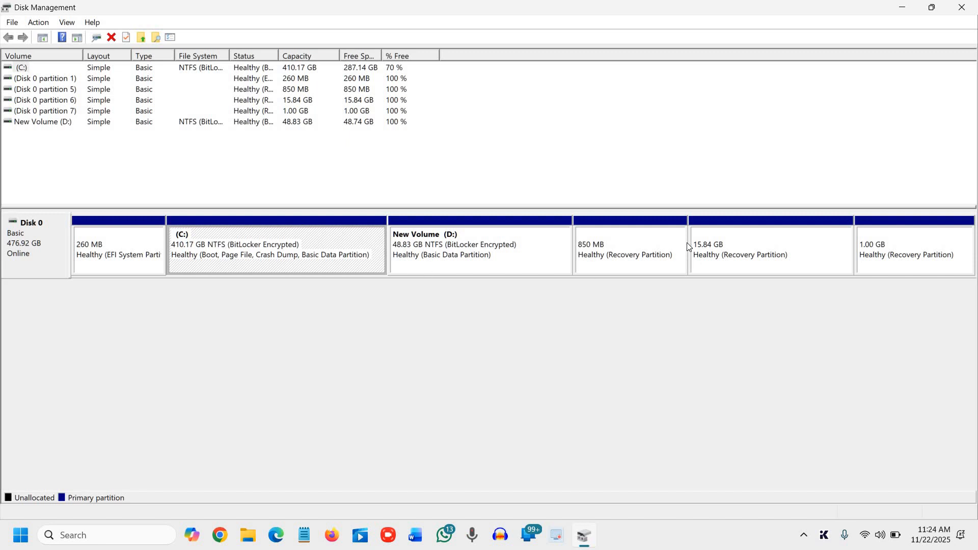
{"action": "right_click", "coordinate": [247, 249]}
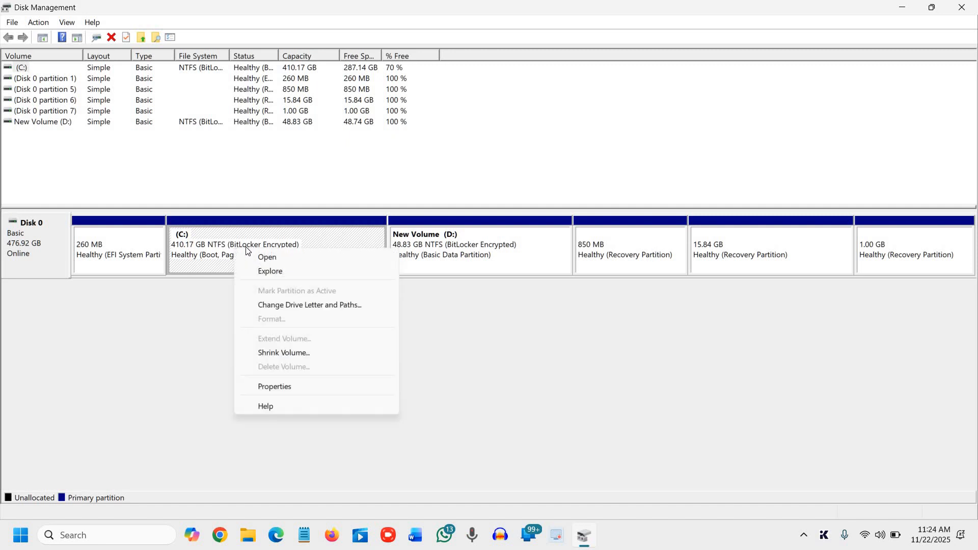
{"action": "left_click", "coordinate": [274, 351]}
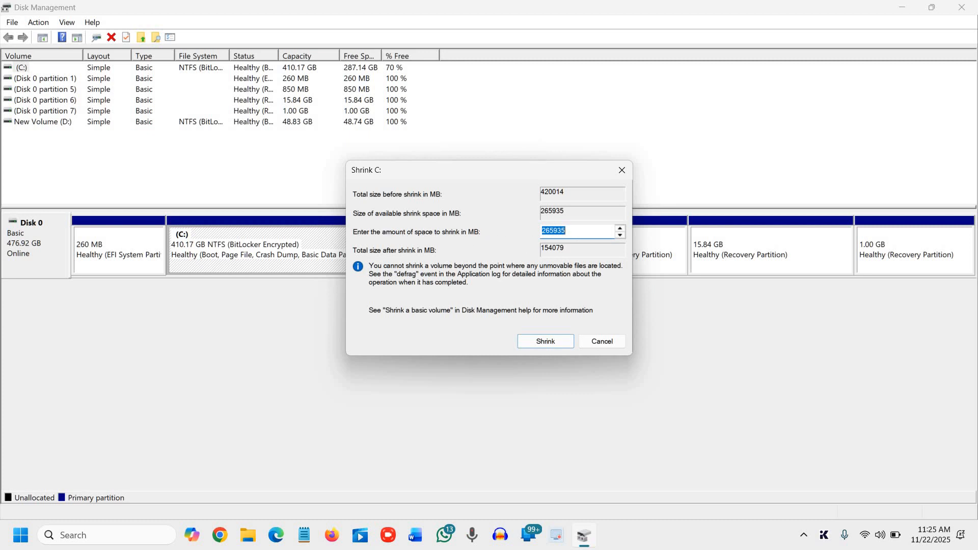
{"action": "type", "text": "2000"}
{"action": "type", "text": "0"}
{"action": "key", "text": "BackSpace"}
{"action": "key", "text": "BackSpace"}
{"action": "key", "text": "BackSpace"}
{"action": "key", "text": "BackSpace"}
{"action": "key", "text": "BackSpace"}
{"action": "type", "text": "21000"}
{"action": "left_click", "coordinate": [540, 342]}
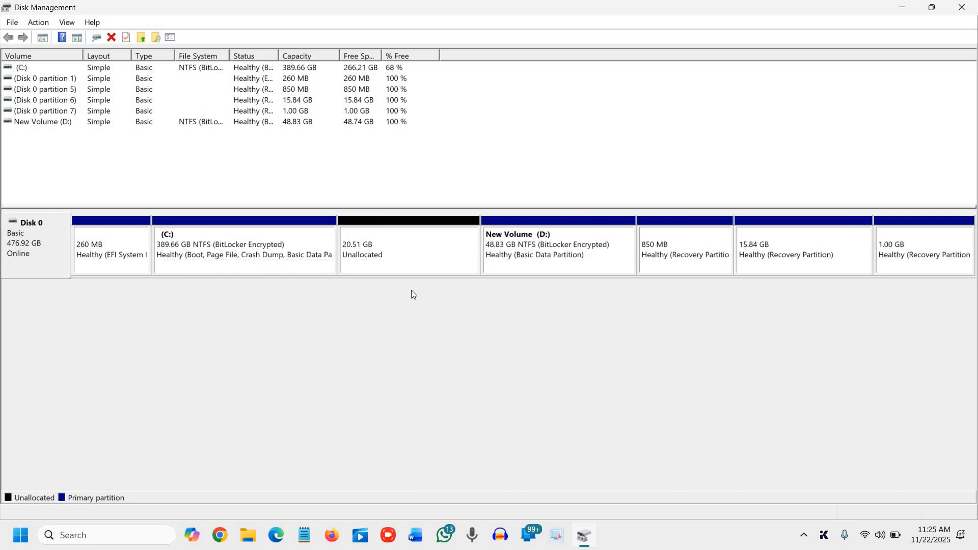
Start a new simple volume in the unallocated space on Disk 0, using the full 20999 MB.
{"action": "left_click", "coordinate": [407, 258]}
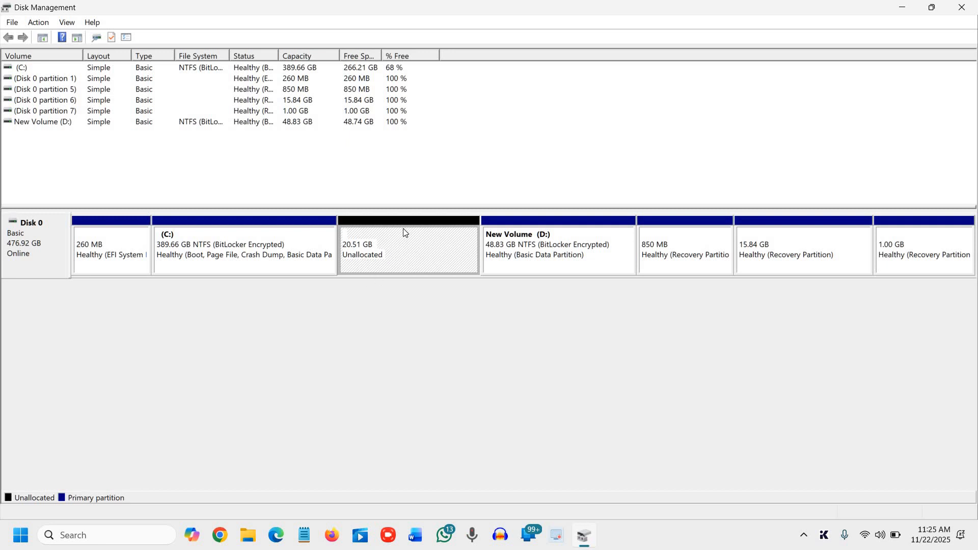
{"action": "right_click", "coordinate": [411, 254]}
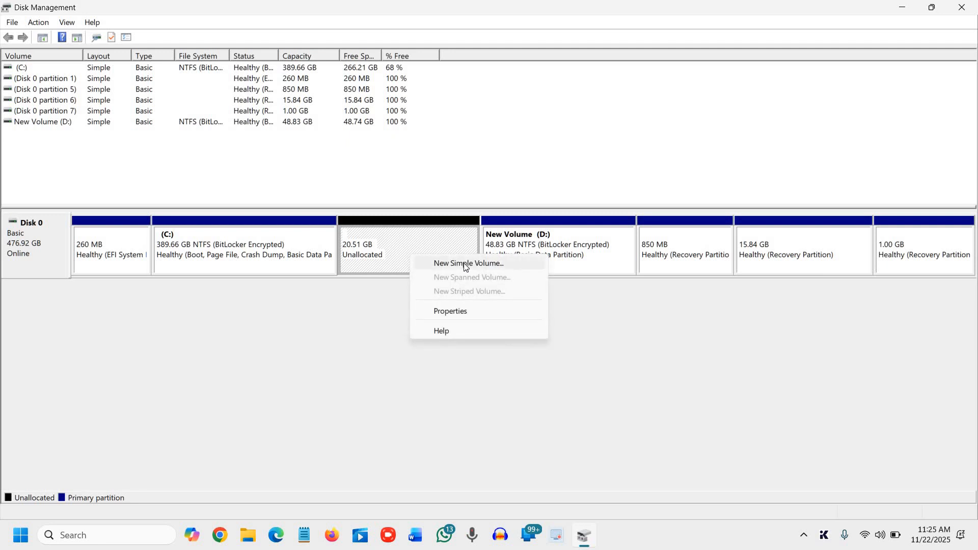
{"action": "left_click", "coordinate": [466, 264]}
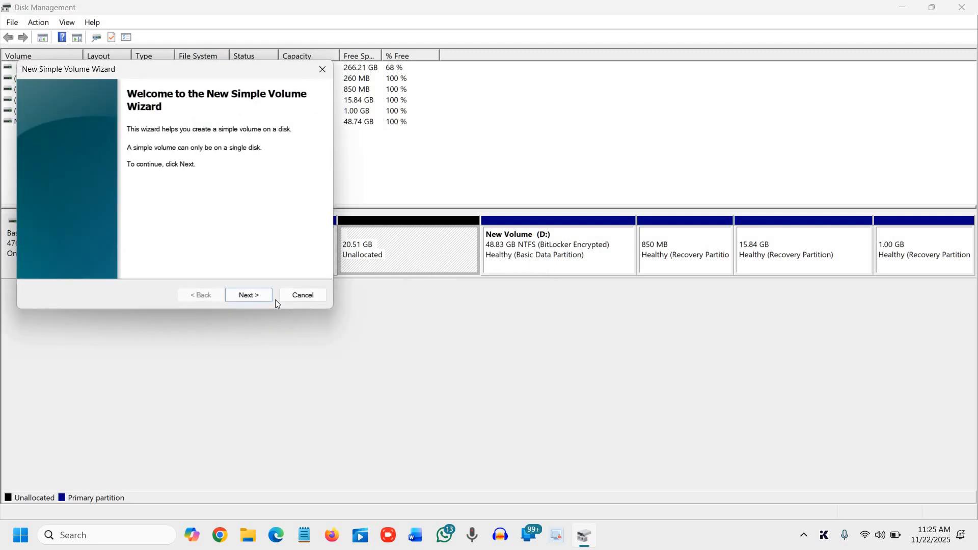
{"action": "left_click", "coordinate": [249, 296]}
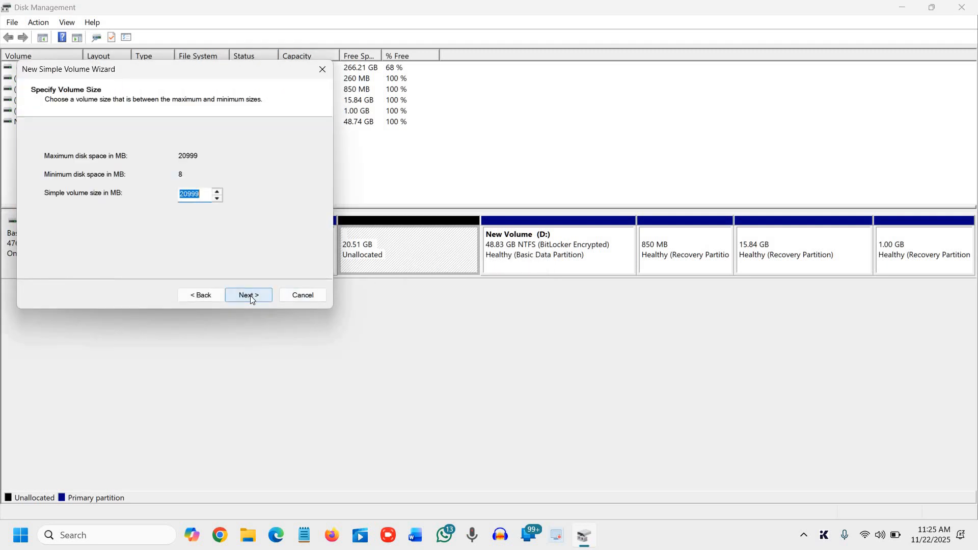
{"action": "left_click", "coordinate": [251, 297]}
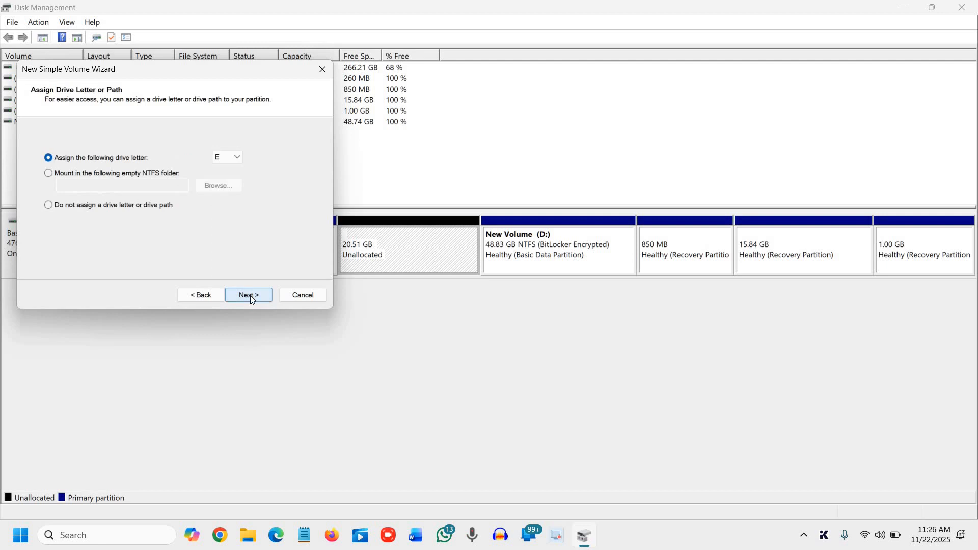
Assign drive letter E and create the volume with a quick NTFS format, default allocation unit size and the label New Volume.
{"action": "left_click", "coordinate": [235, 155]}
{"action": "left_click", "coordinate": [269, 205]}
{"action": "left_click", "coordinate": [252, 298]}
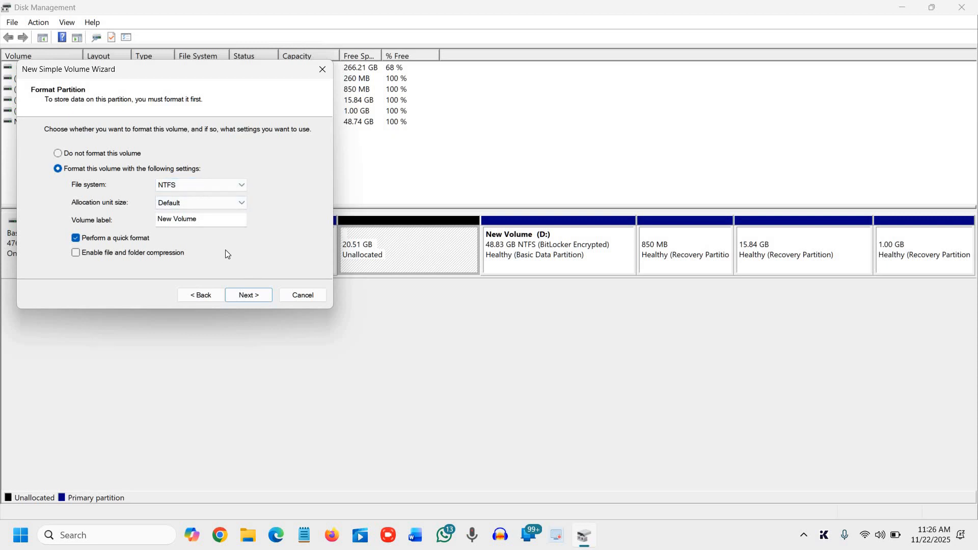
{"action": "left_click", "coordinate": [249, 295]}
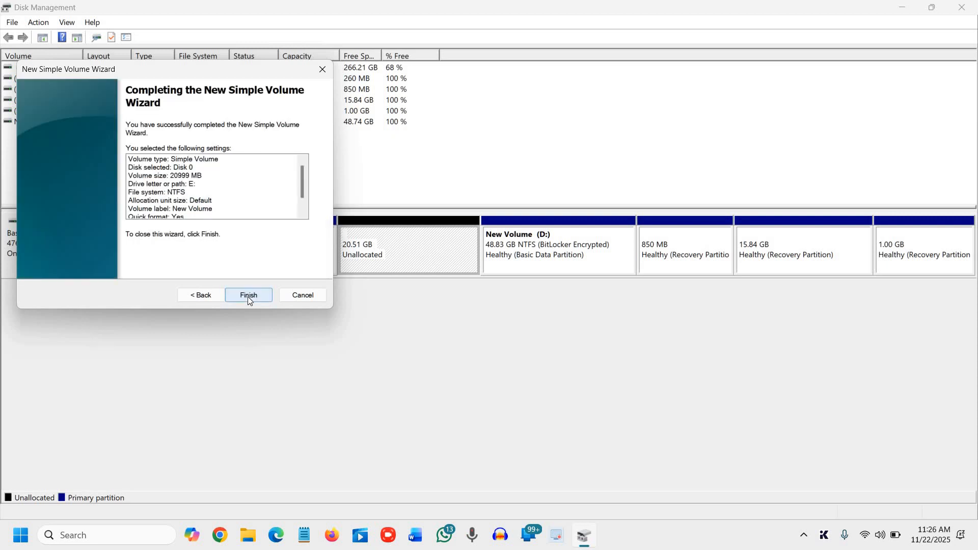
{"action": "left_click", "coordinate": [248, 296]}
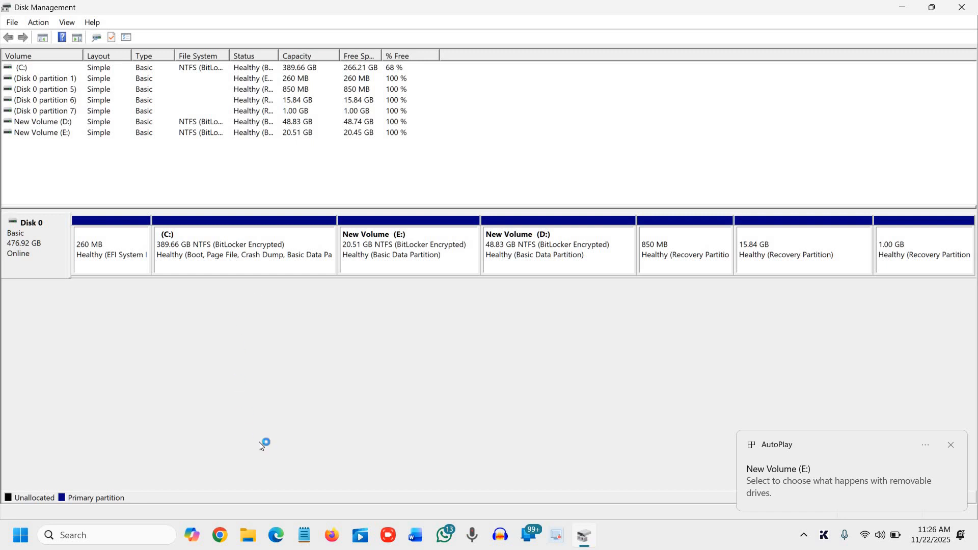
Switch to File Explorer, check the new E: drive under This PC, and close both File Explorer and Disk Management.
{"action": "left_click", "coordinate": [248, 536]}
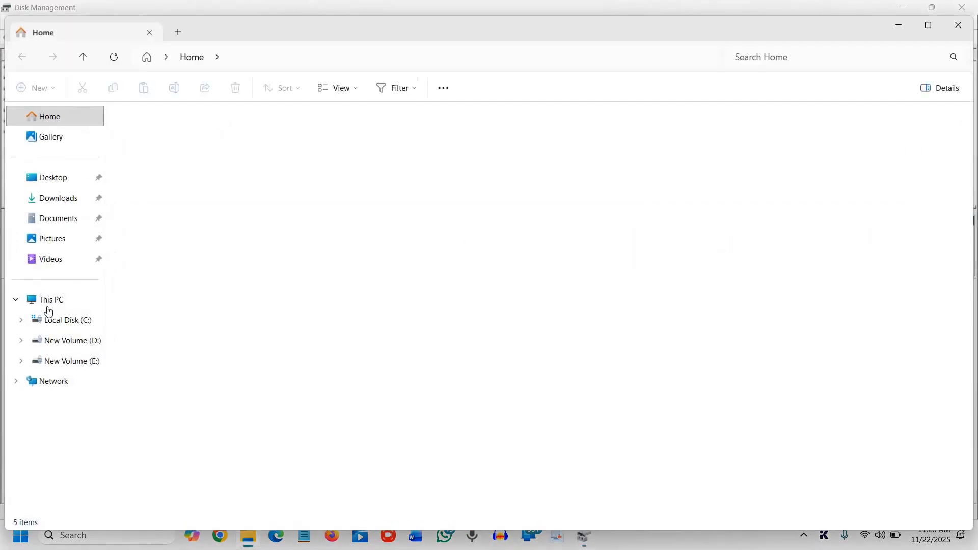
{"action": "left_click", "coordinate": [51, 300]}
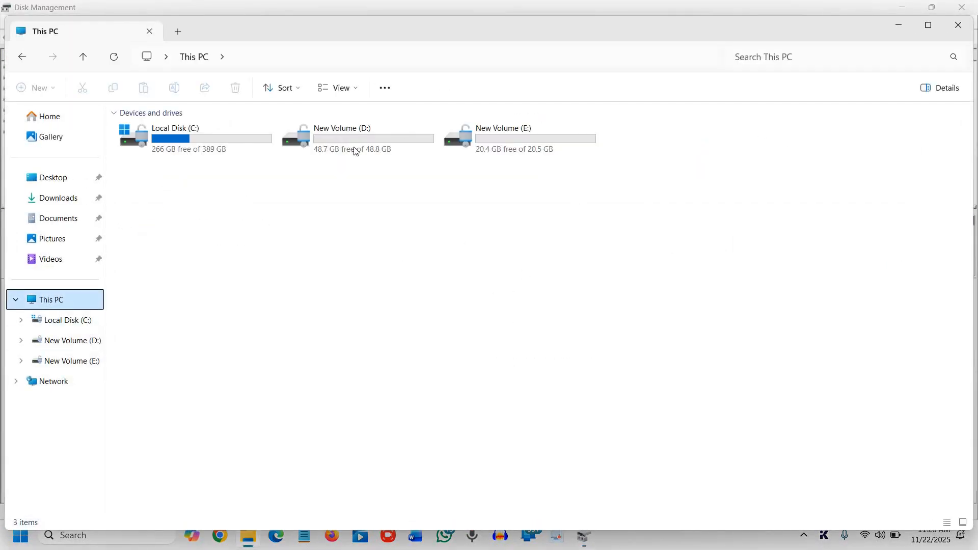
{"action": "left_click", "coordinate": [532, 142]}
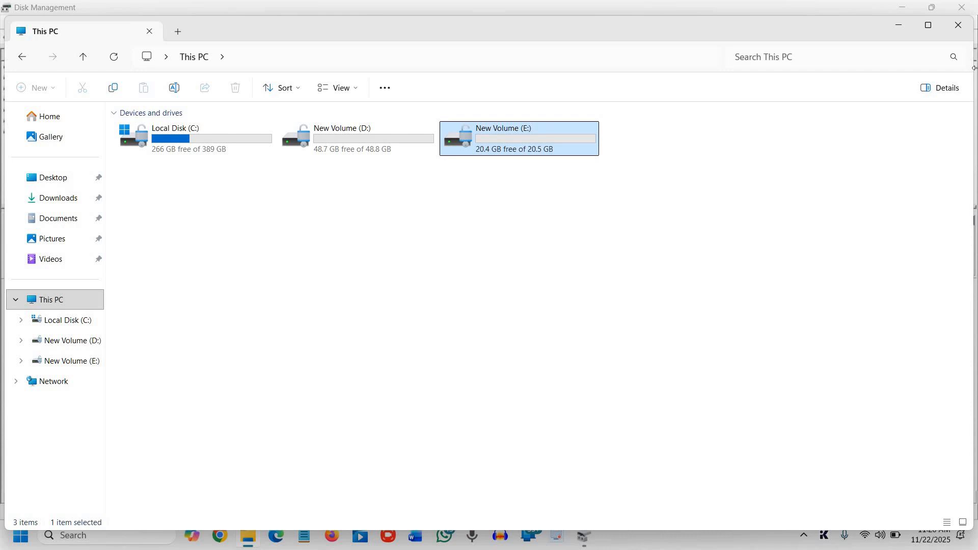
{"action": "left_click", "coordinate": [970, 16]}
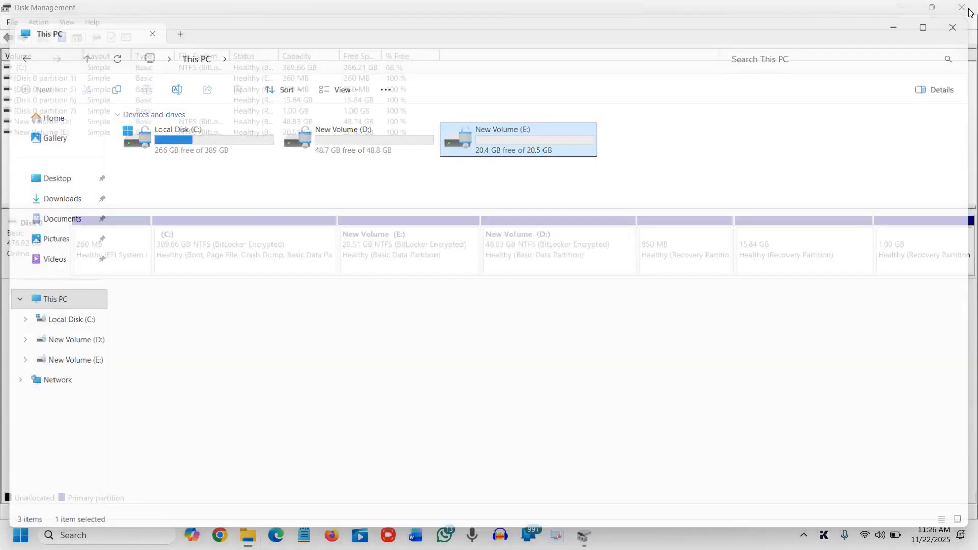
{"action": "left_click", "coordinate": [969, 11]}
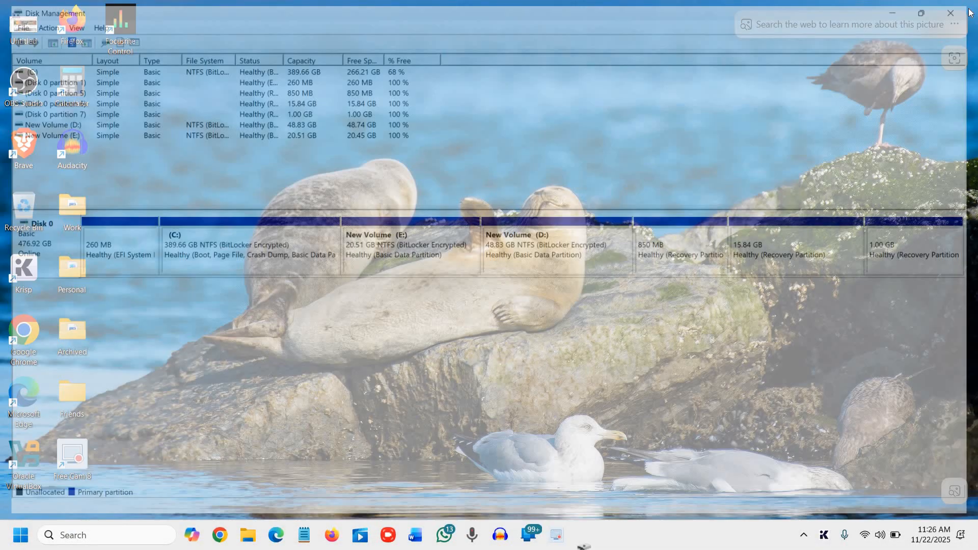